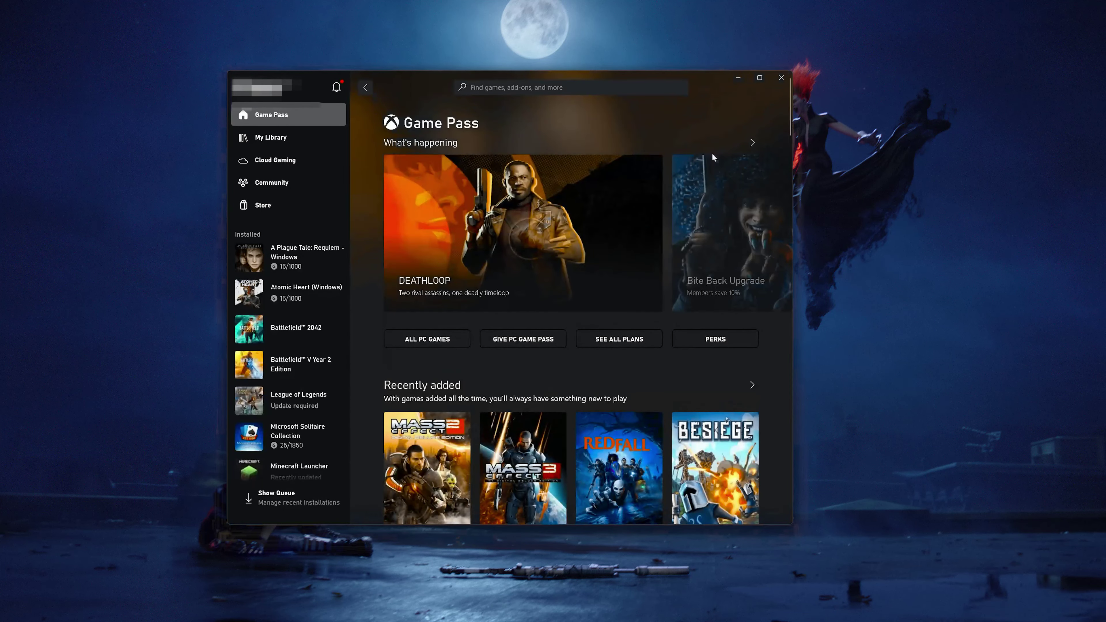
# Step: Verify and repair Redfall's installed files through its Manage options, accepting the reset to original settings
pyautogui.scroll(-3, 266, 409)
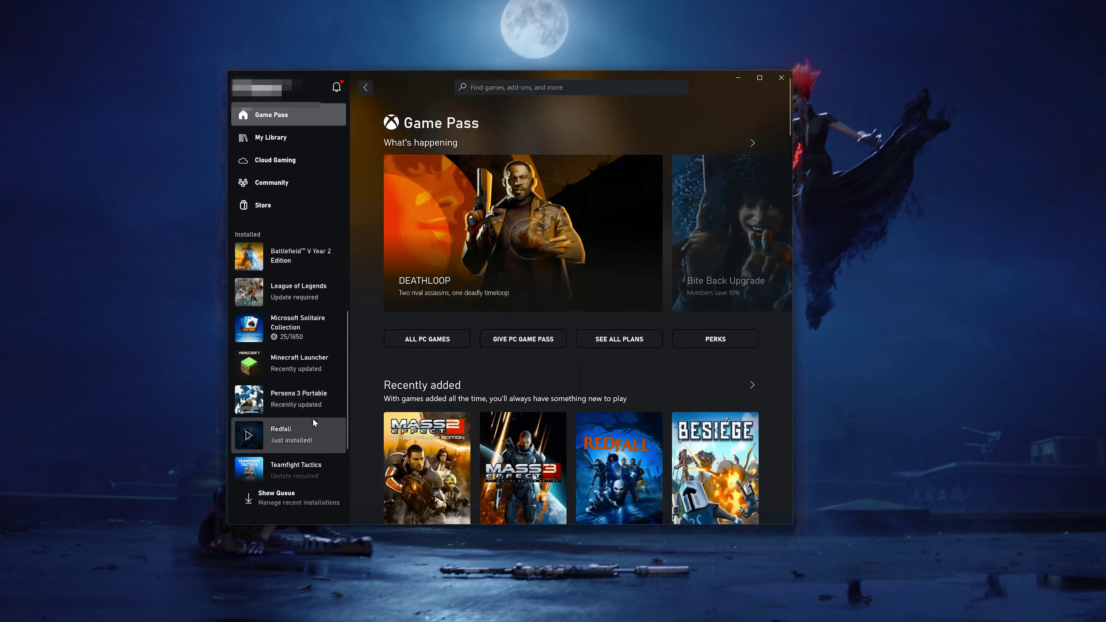
pyautogui.click(311, 441)
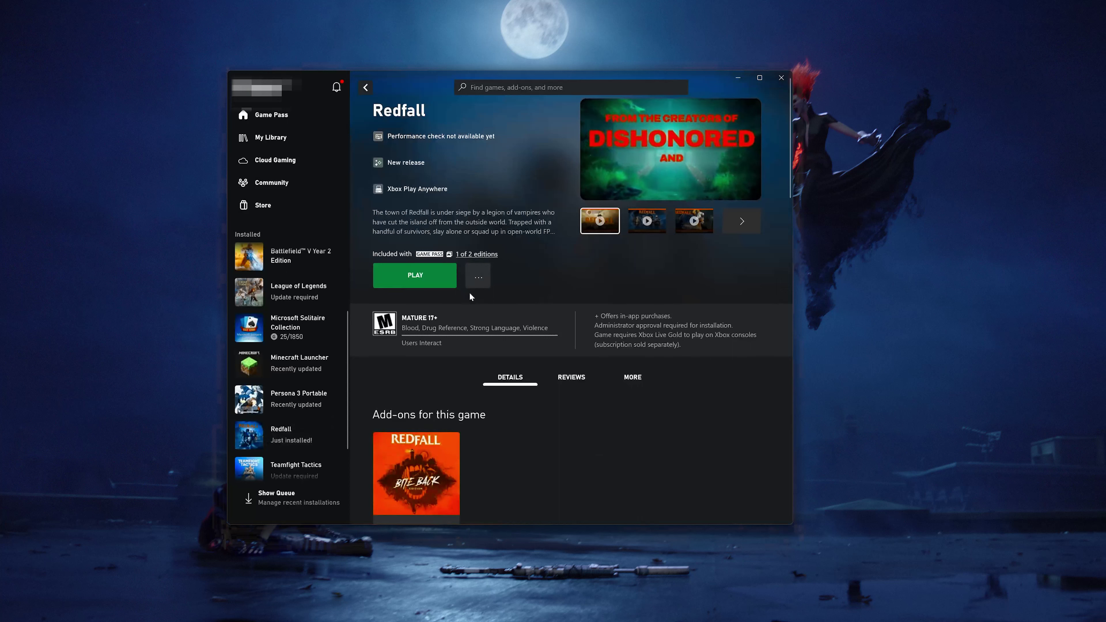
pyautogui.click(484, 275)
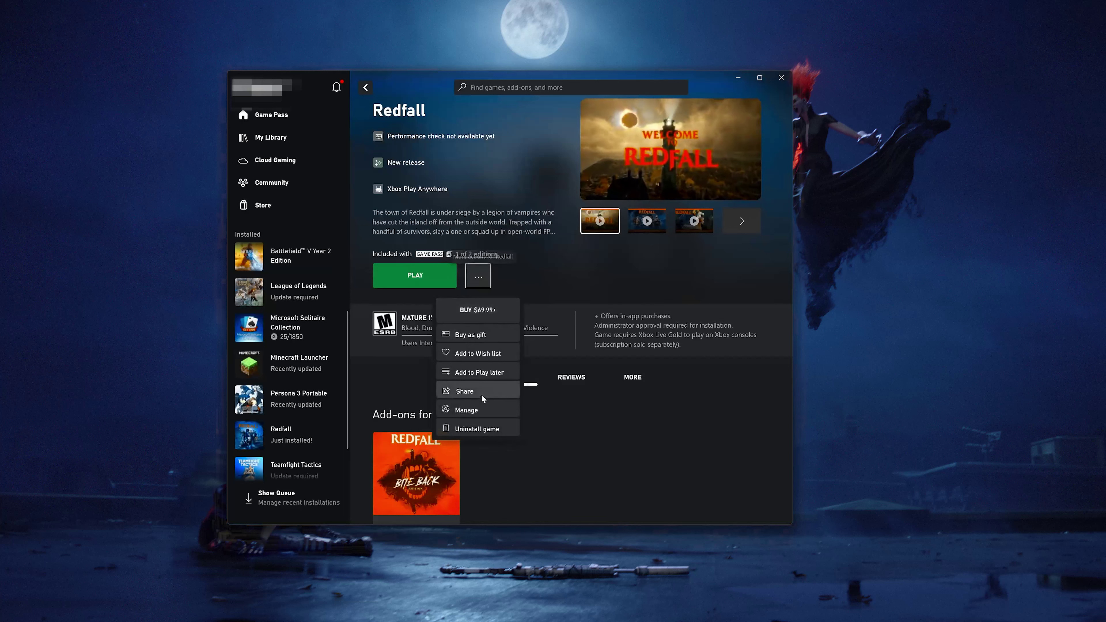
pyautogui.click(483, 410)
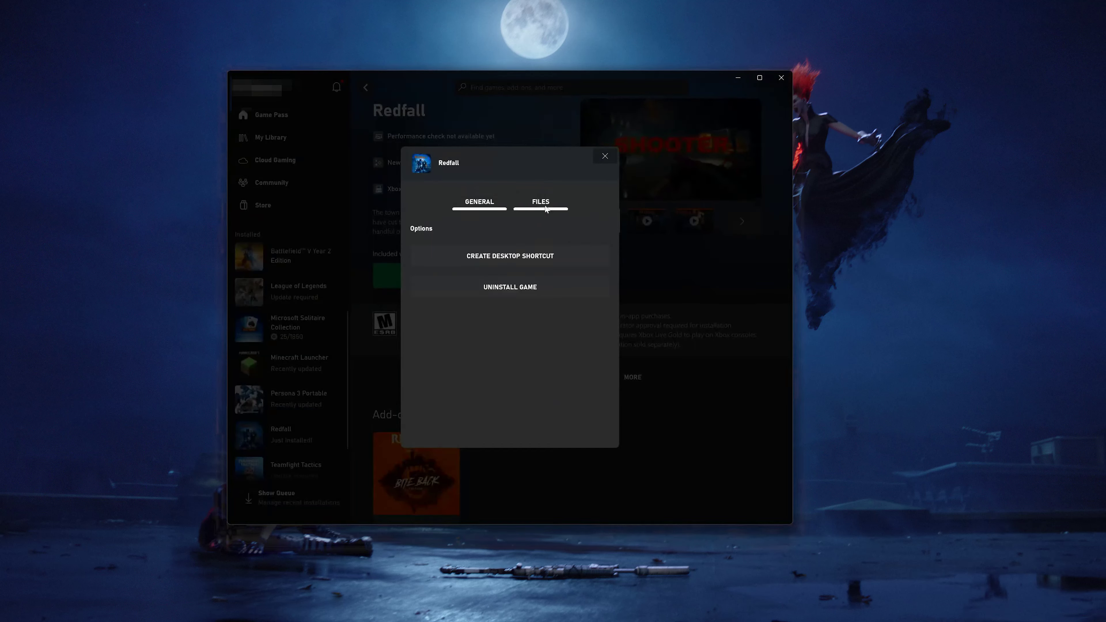
pyautogui.click(544, 210)
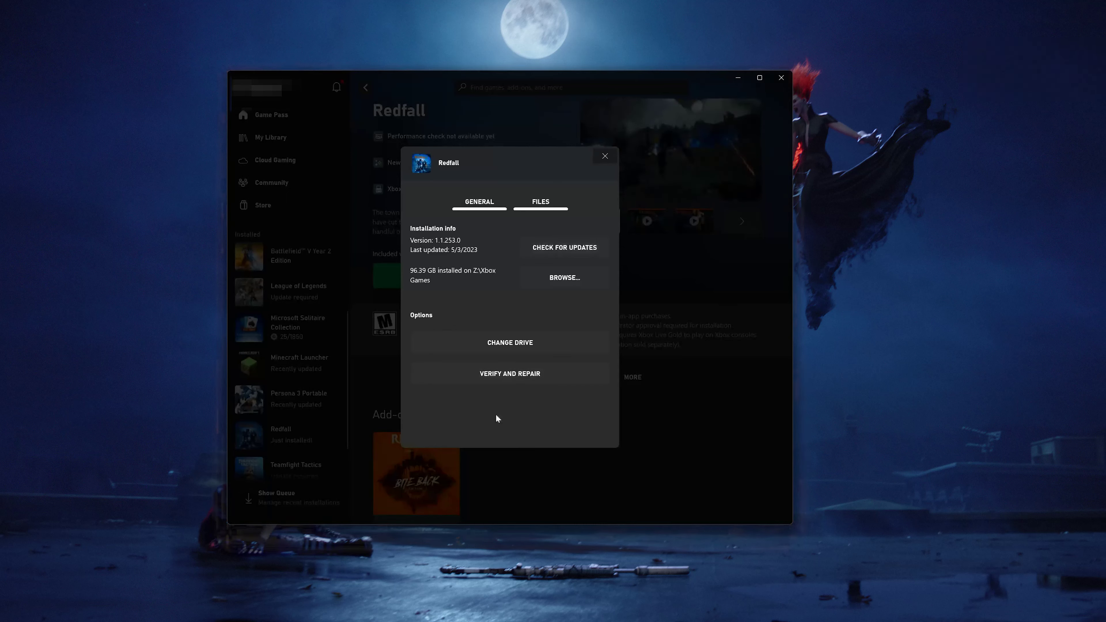
pyautogui.click(512, 380)
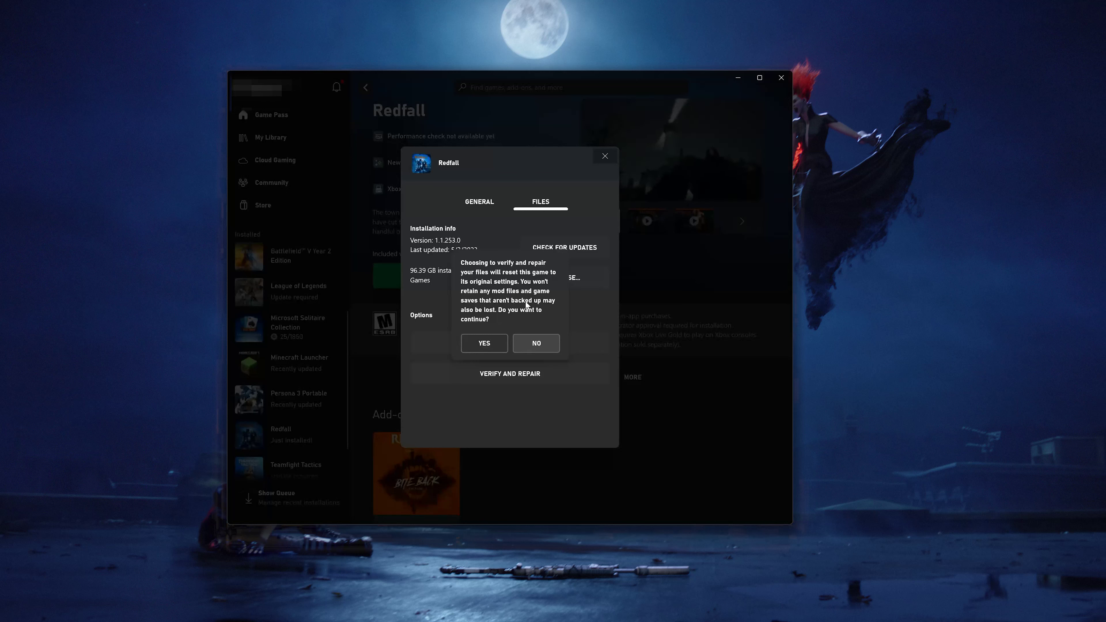
pyautogui.click(498, 346)
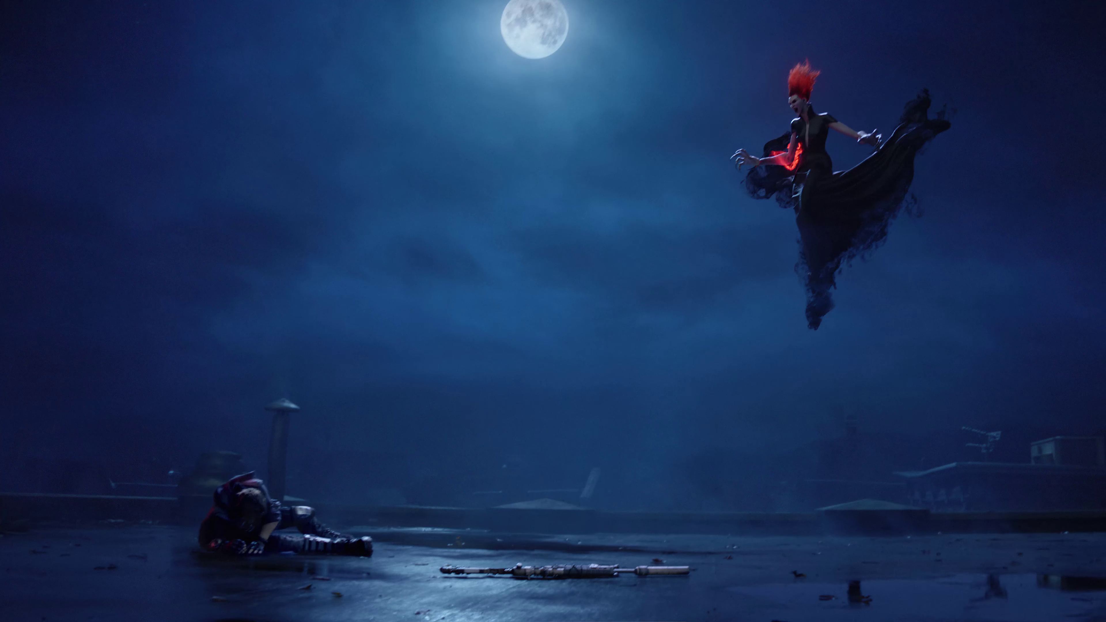
# Step: Switch to Windows Settings and open the list of installed apps
pyautogui.press('super')
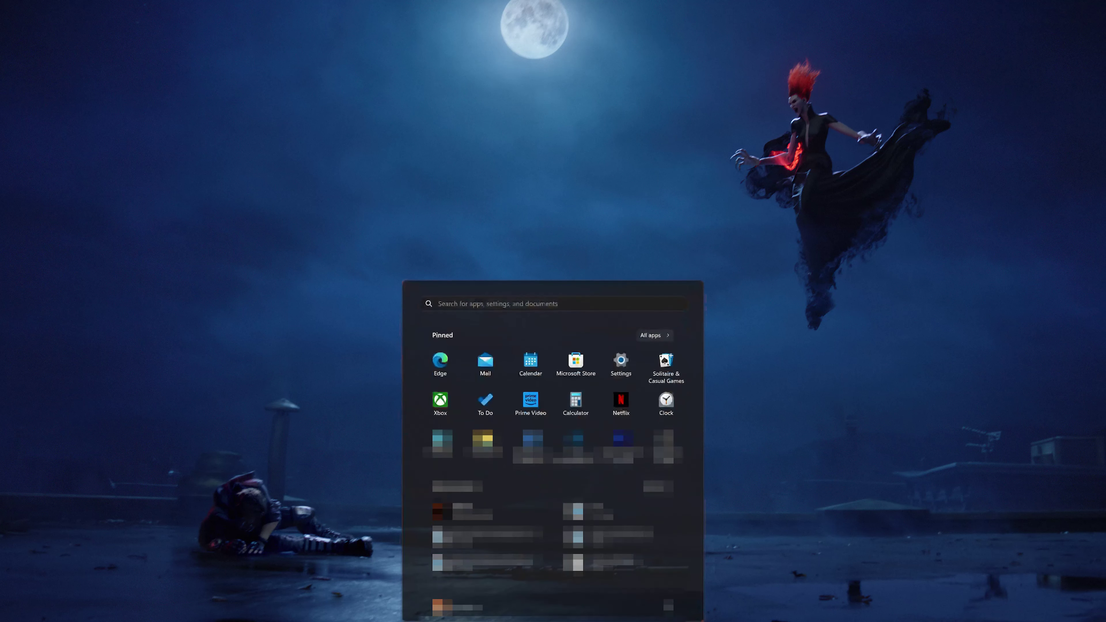
pyautogui.click(627, 364)
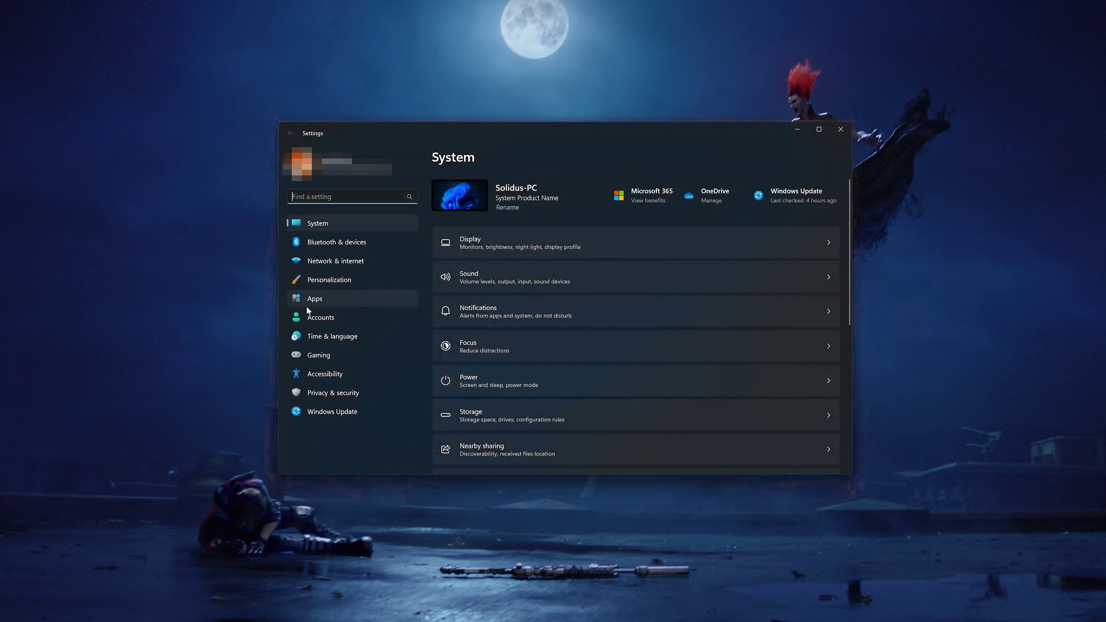
pyautogui.click(337, 303)
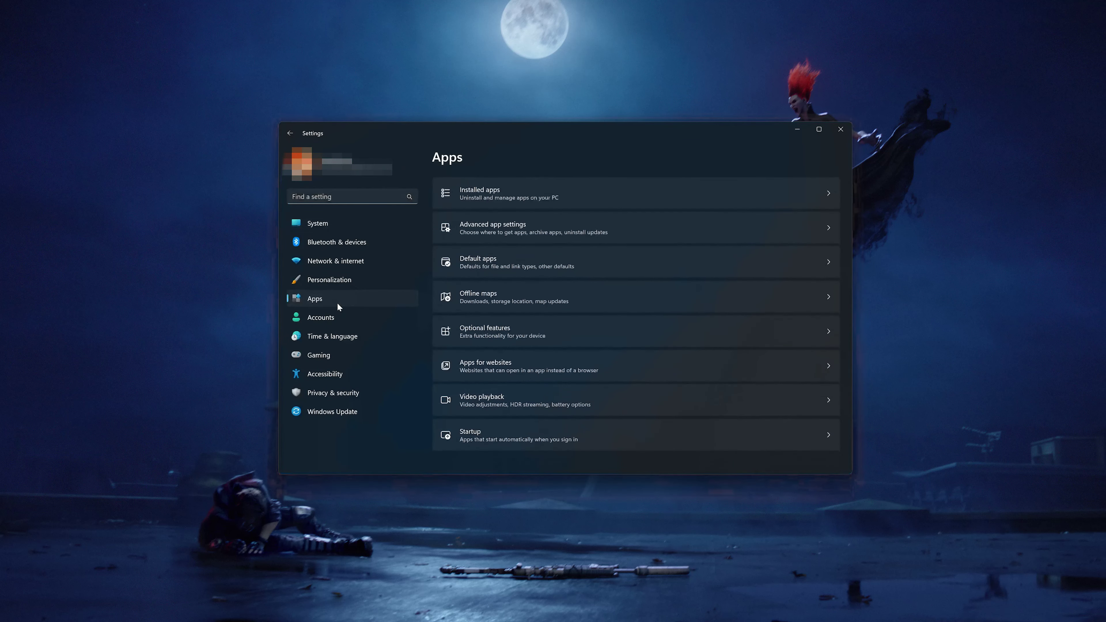
pyautogui.click(522, 196)
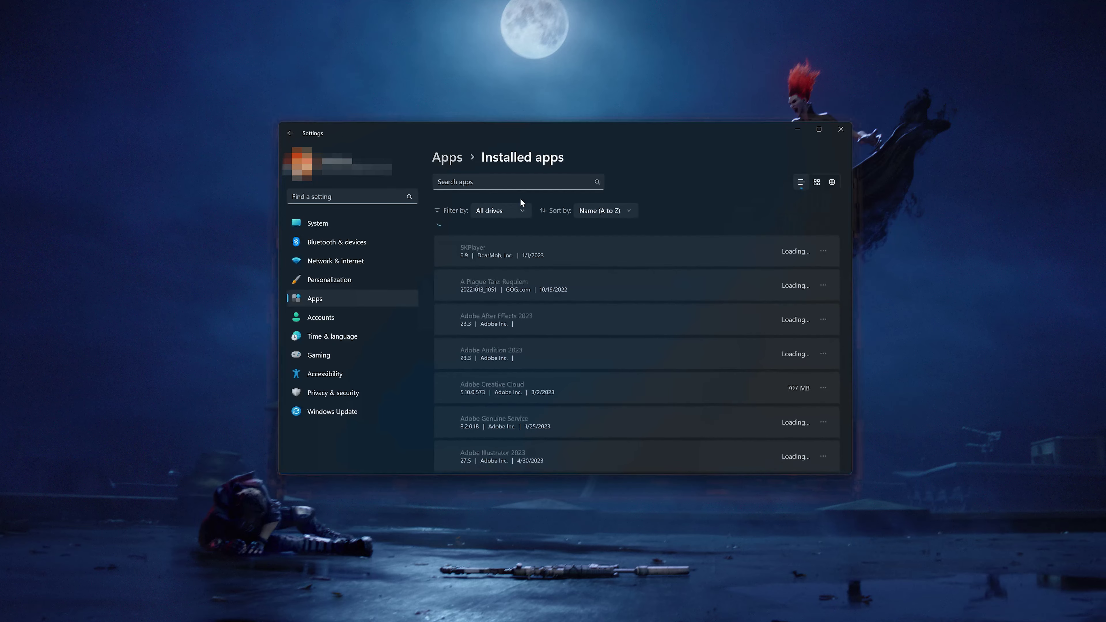
# Step: Find Redfall among the installed apps and open its advanced options
pyautogui.scroll(-2, 596, 271)
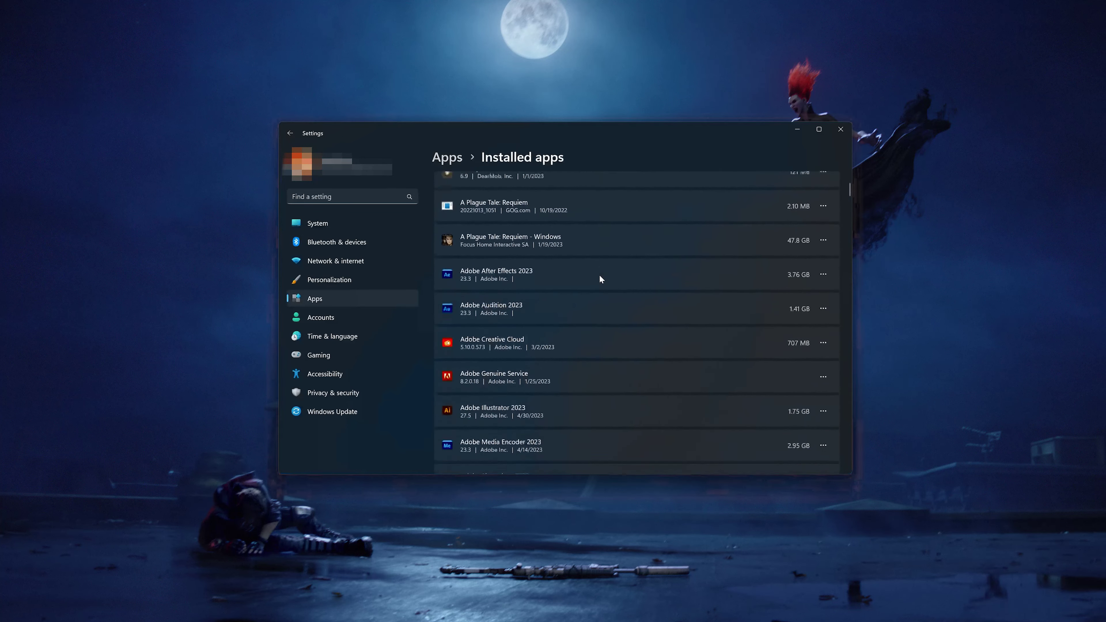
pyautogui.scroll(-10, 599, 279)
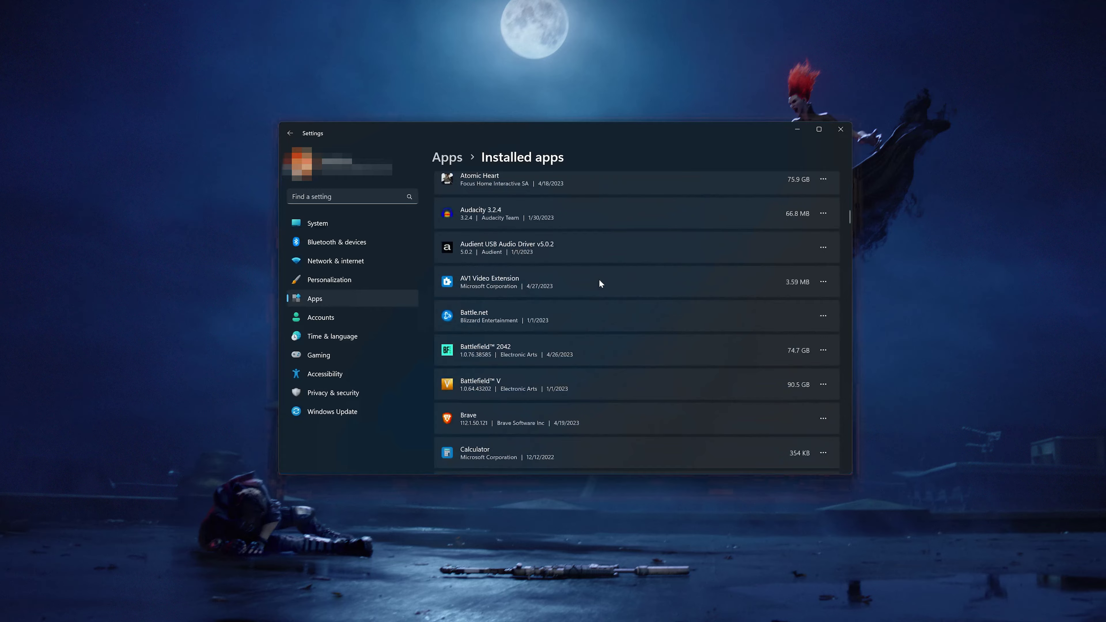
pyautogui.scroll(-10, 600, 281)
pyautogui.scroll(-15, 600, 288)
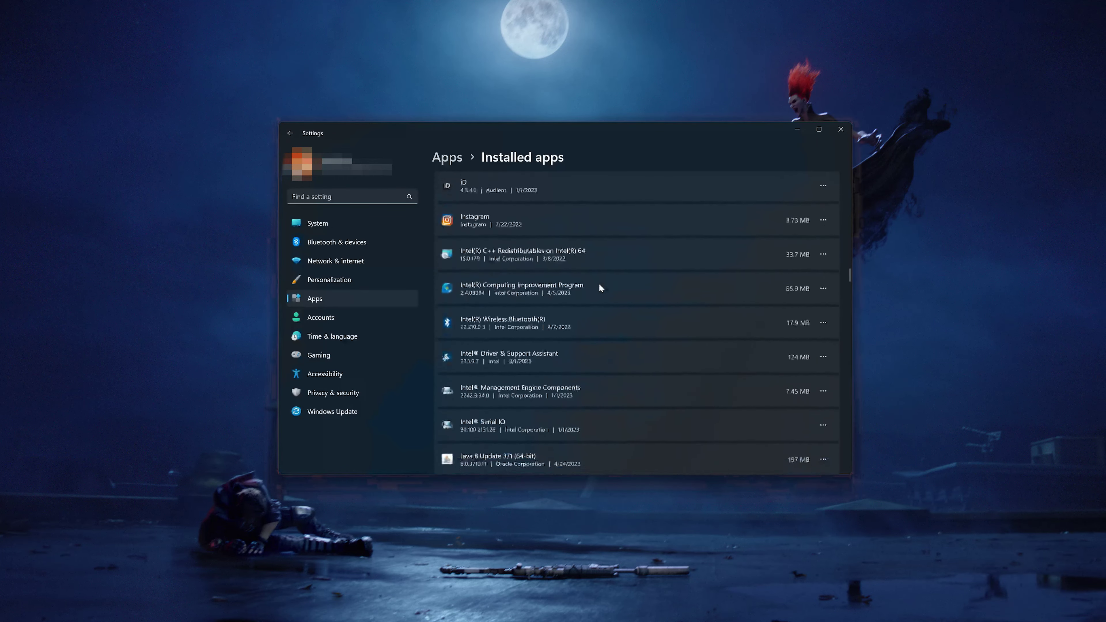
pyautogui.scroll(-4, 599, 291)
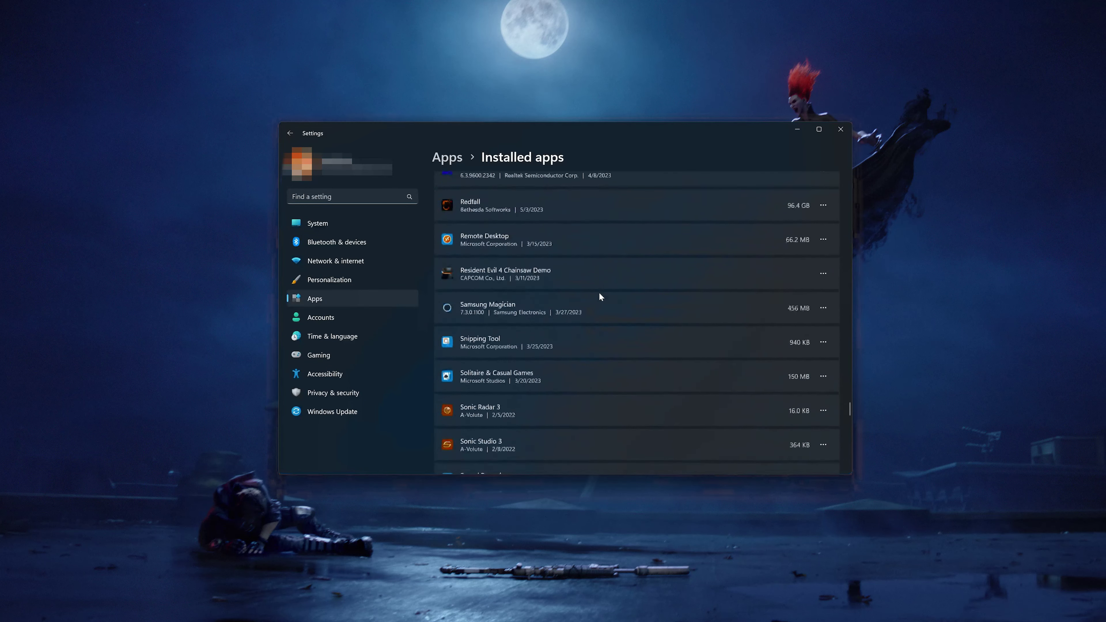
pyautogui.scroll(2, 599, 293)
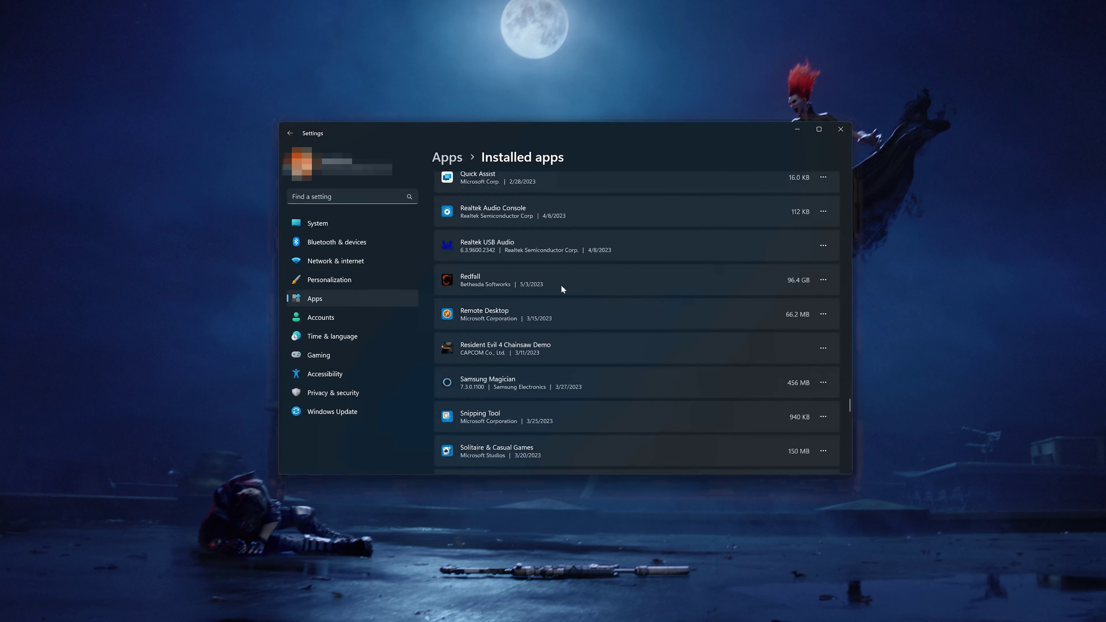
pyautogui.click(821, 280)
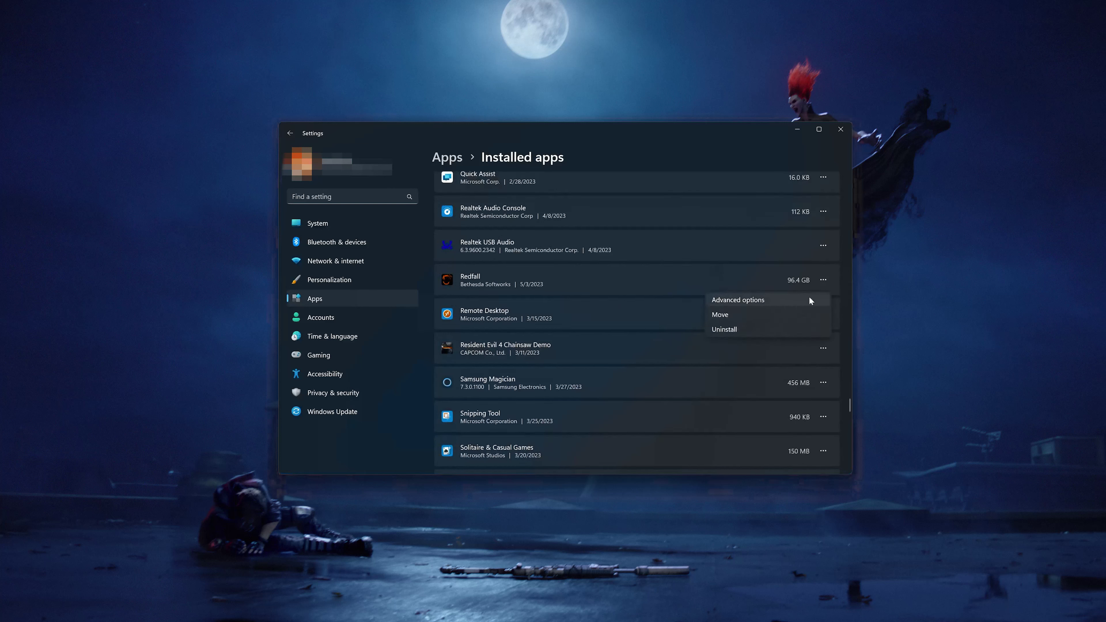
pyautogui.click(766, 301)
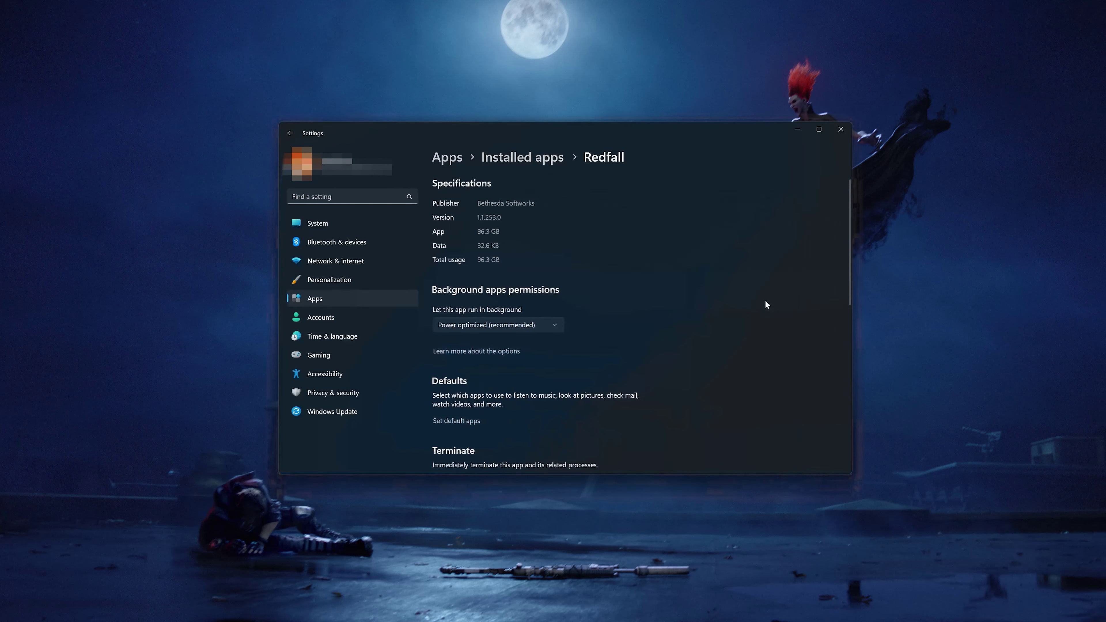
# Step: Repair the Redfall app and reset it, agreeing to permanently delete its app data
pyautogui.scroll(-2, 765, 300)
pyautogui.scroll(-5, 765, 300)
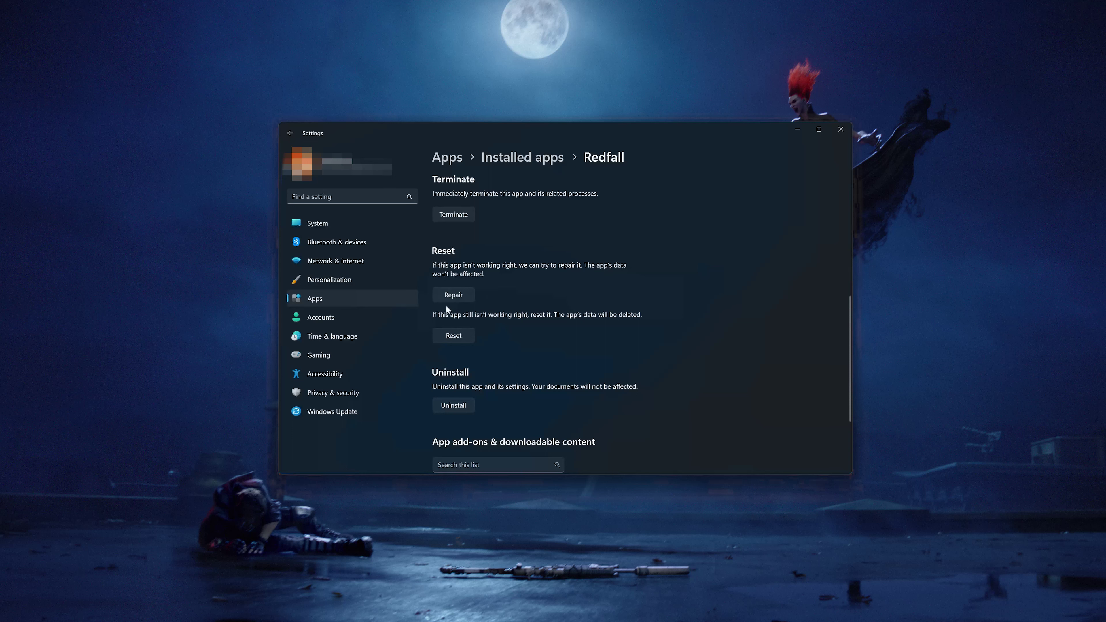
pyautogui.click(459, 295)
pyautogui.click(454, 335)
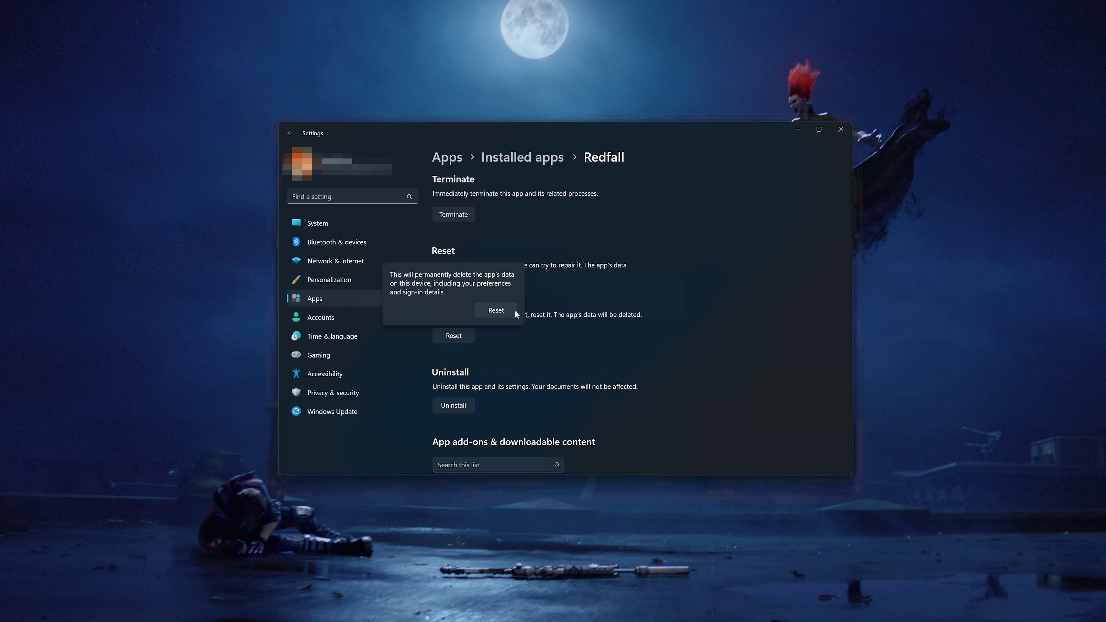
pyautogui.click(496, 313)
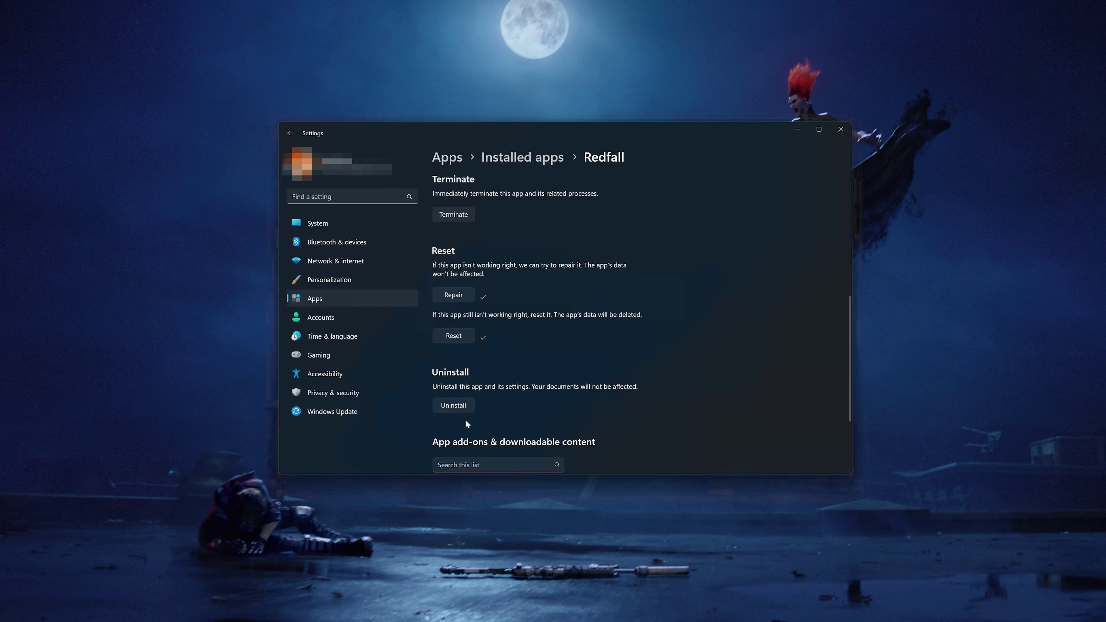
# Step: Uninstall Redfall together with its related info and close Settings
pyautogui.click(464, 406)
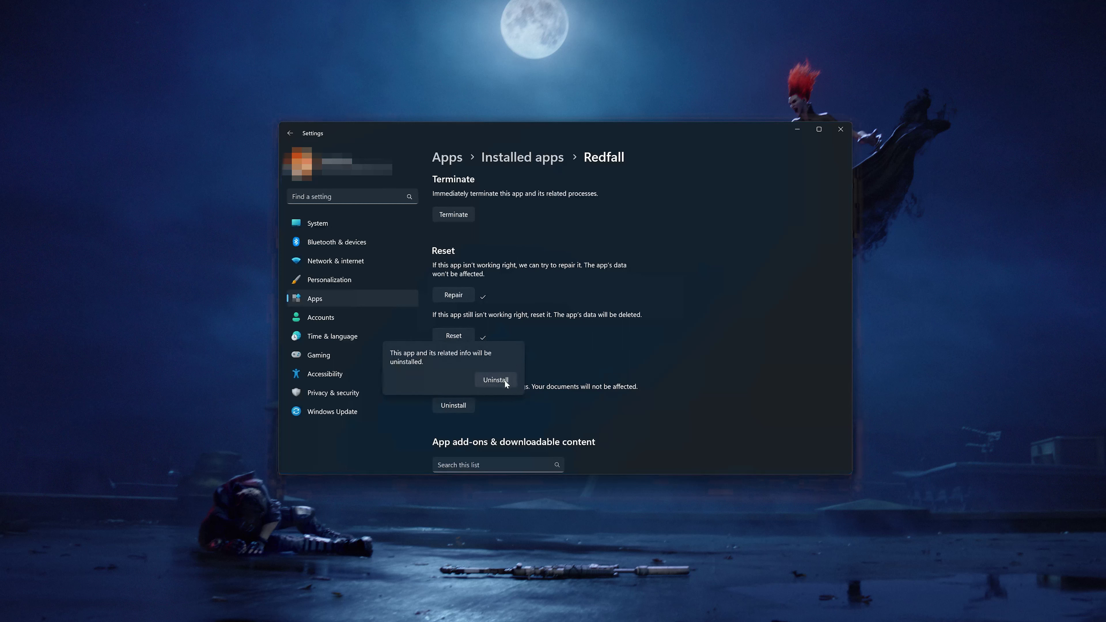
pyautogui.click(495, 380)
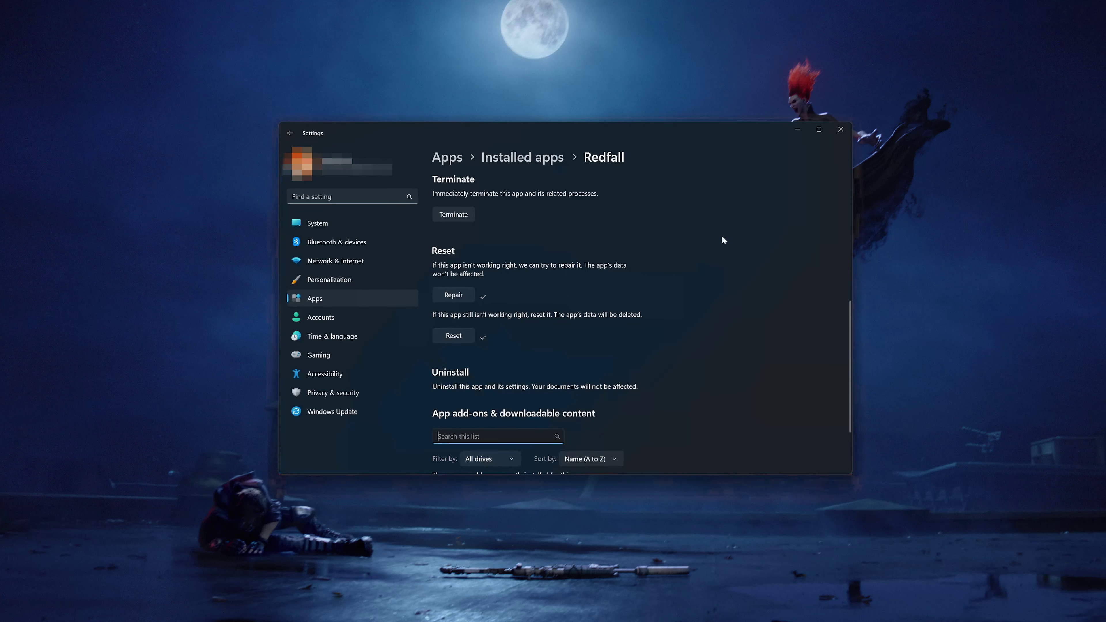
pyautogui.click(844, 137)
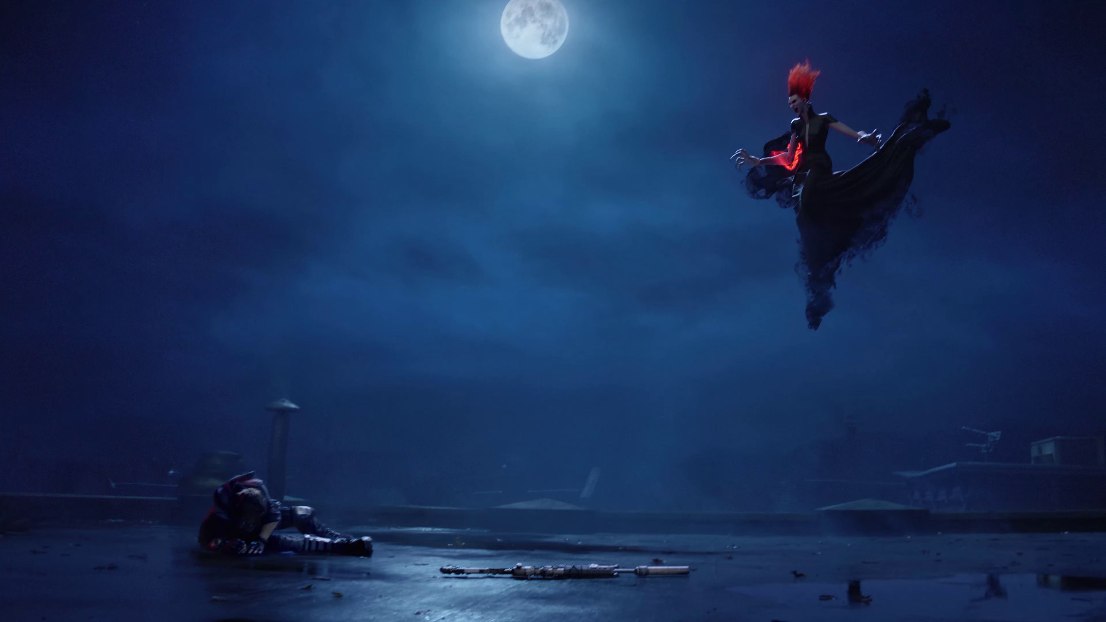
# Step: Switch to the Xbox app, search for "redfall" and open the Redfall game page
pyautogui.press('super')
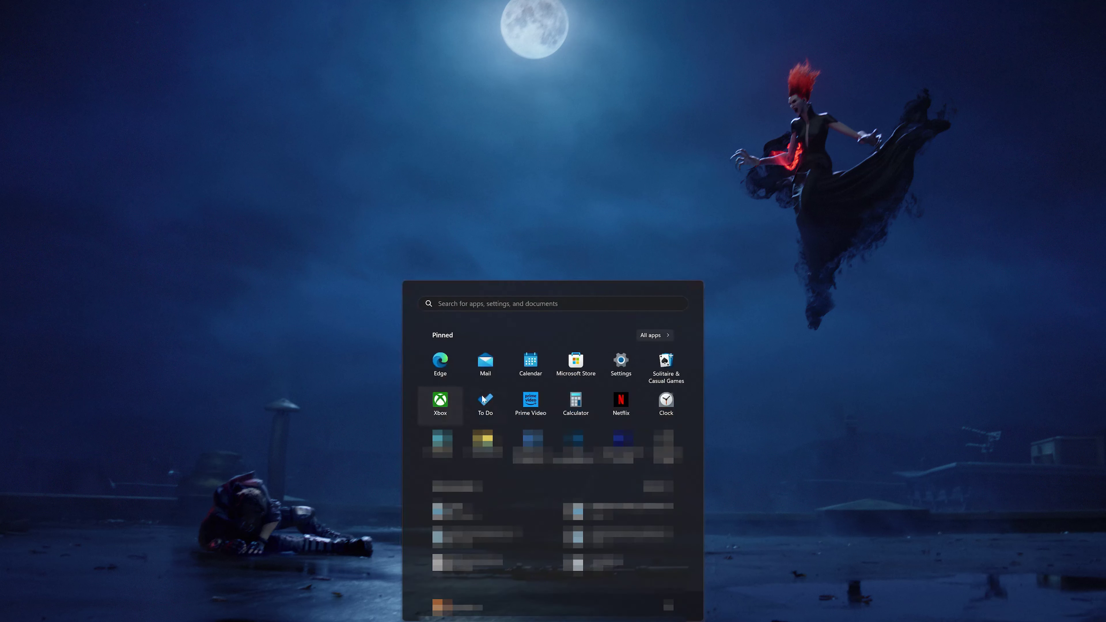
pyautogui.click(419, 410)
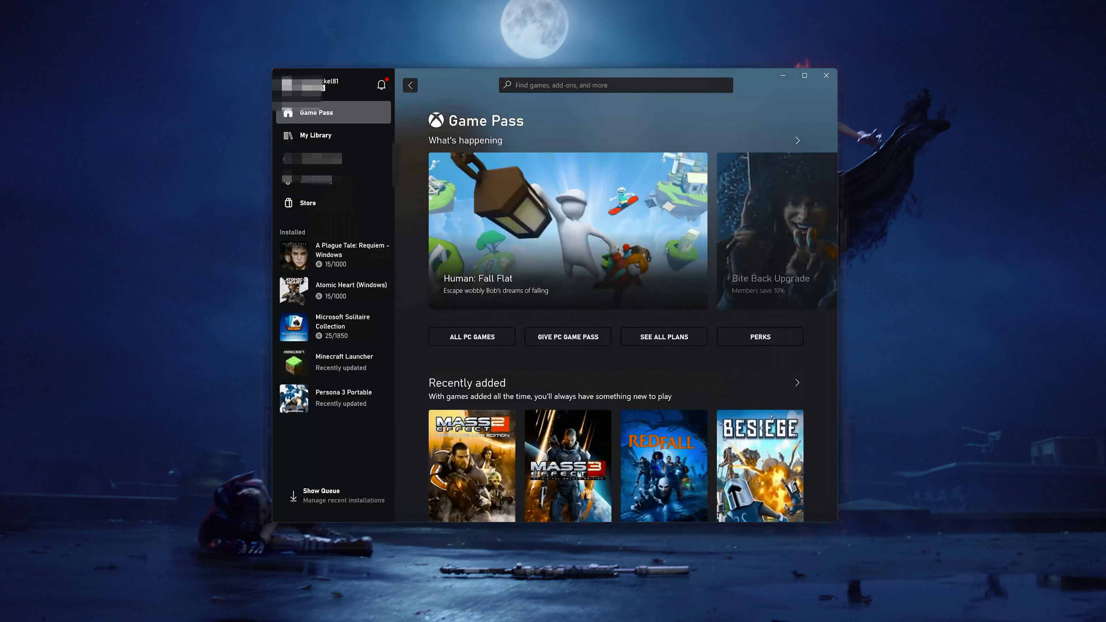
pyautogui.click(633, 83)
pyautogui.write('re')
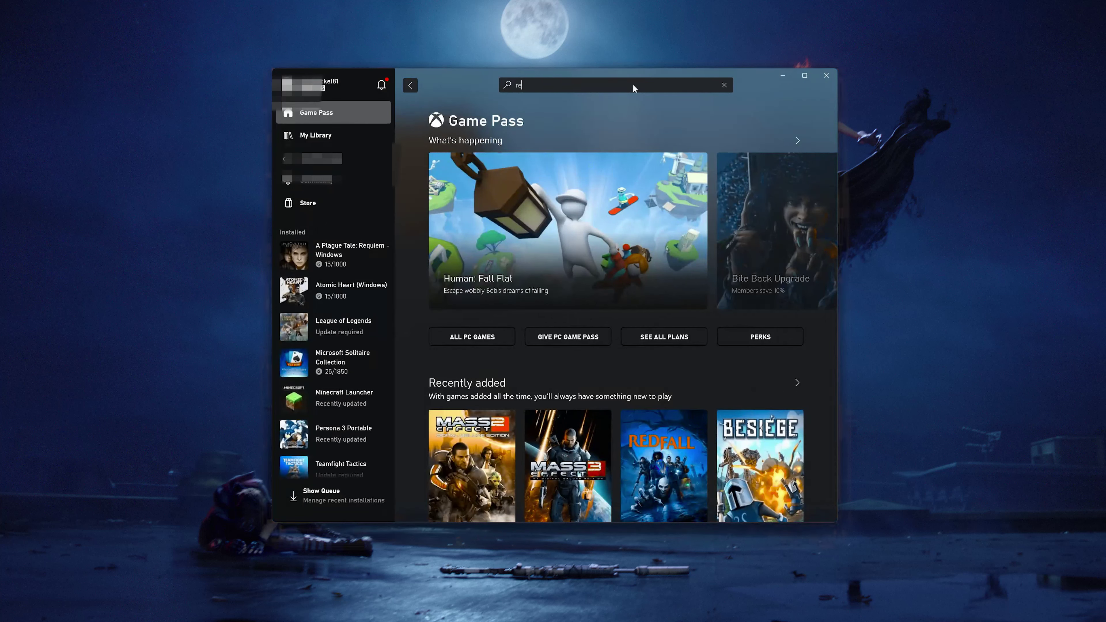
pyautogui.write('dfall')
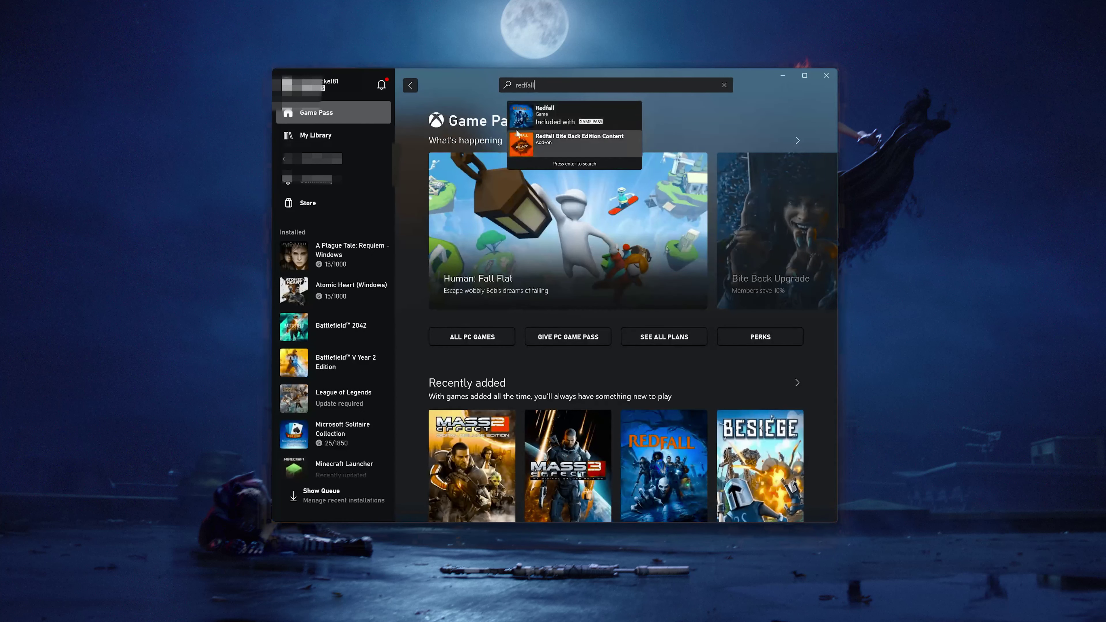
pyautogui.click(572, 110)
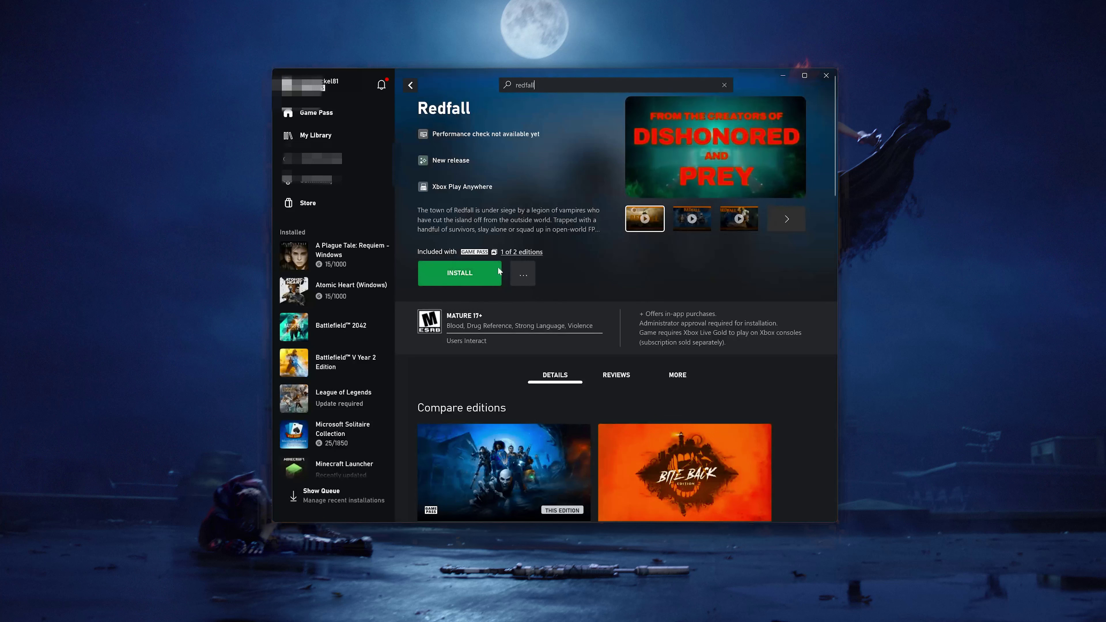
# Step: Install Redfall with Z:\Xbox Games chosen as the install location
pyautogui.click(474, 282)
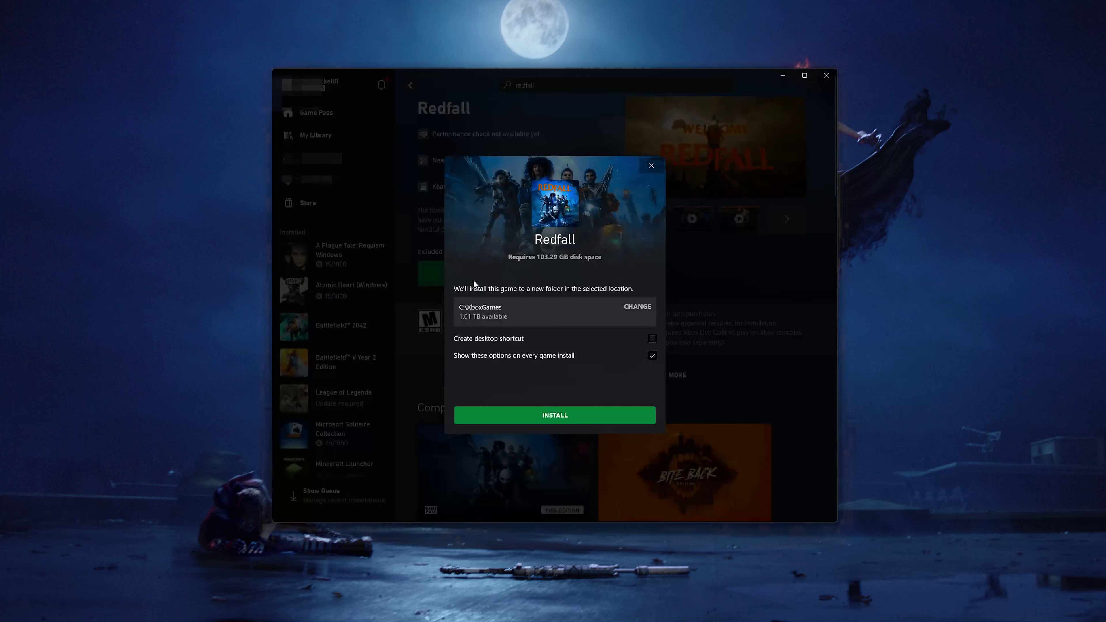
pyautogui.click(545, 307)
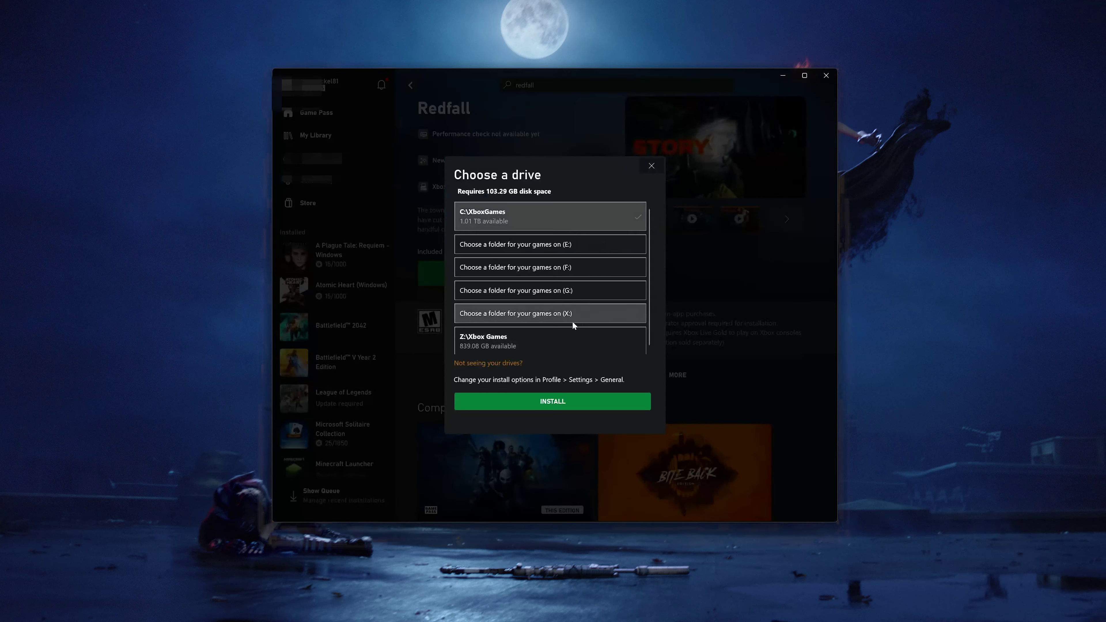
pyautogui.click(570, 338)
pyautogui.click(570, 403)
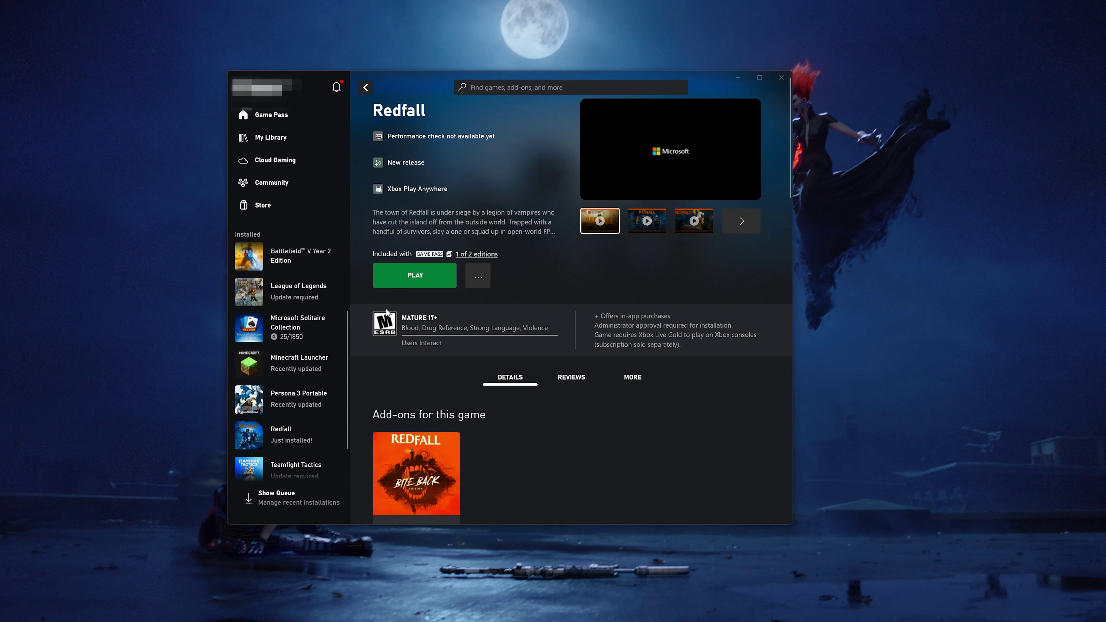
# Step: Launch Redfall, enter the game from its title screen and select Layla as the new hero
pyautogui.click(420, 277)
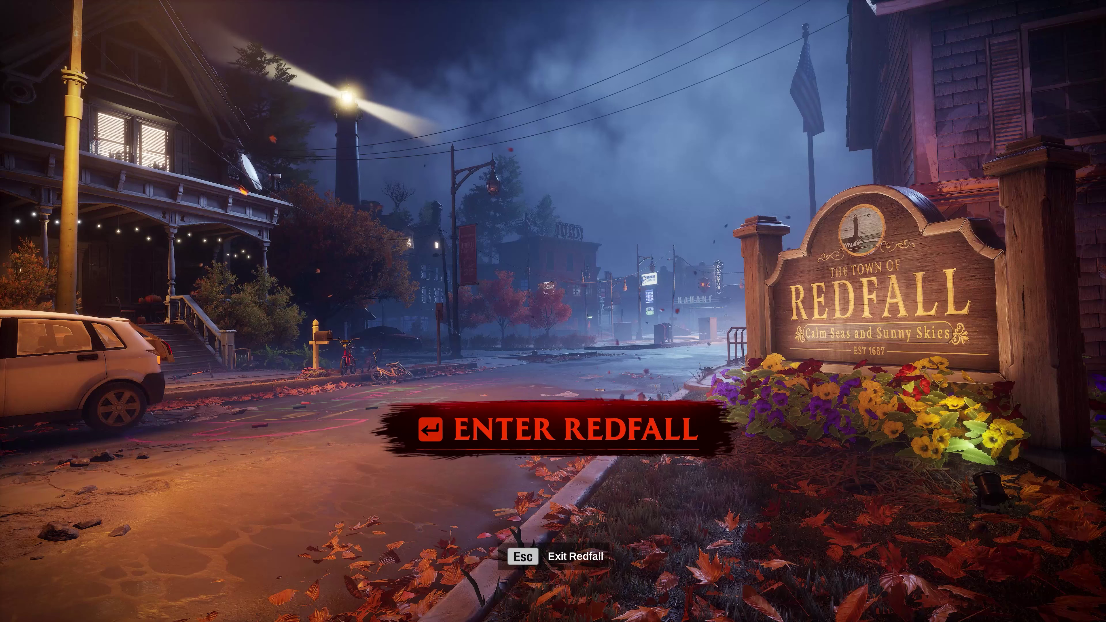
pyautogui.press('Return')
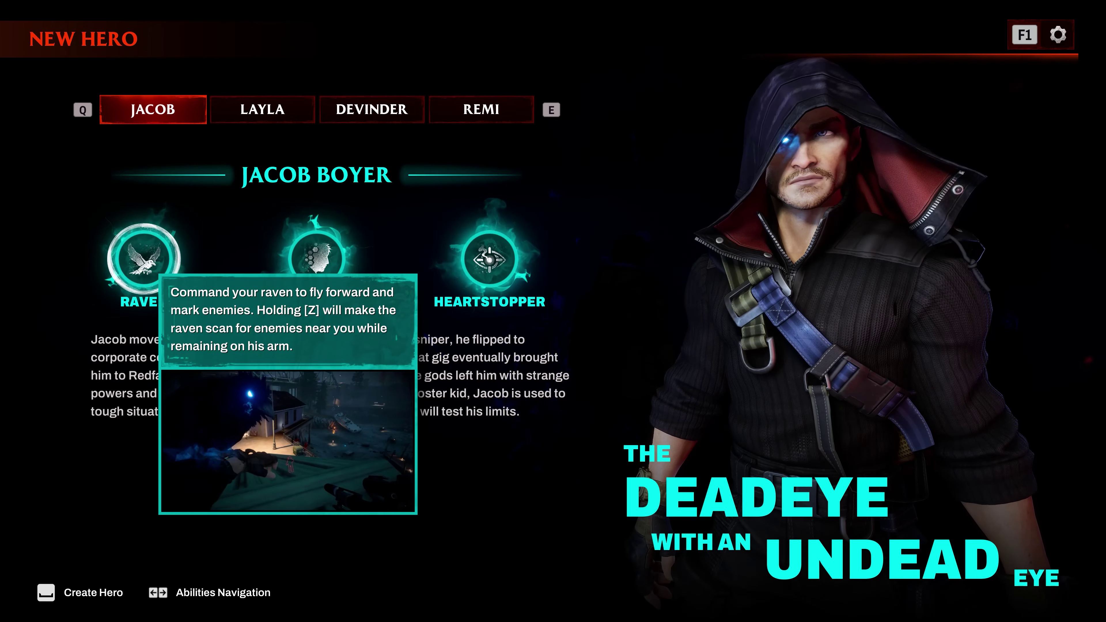
pyautogui.click(275, 117)
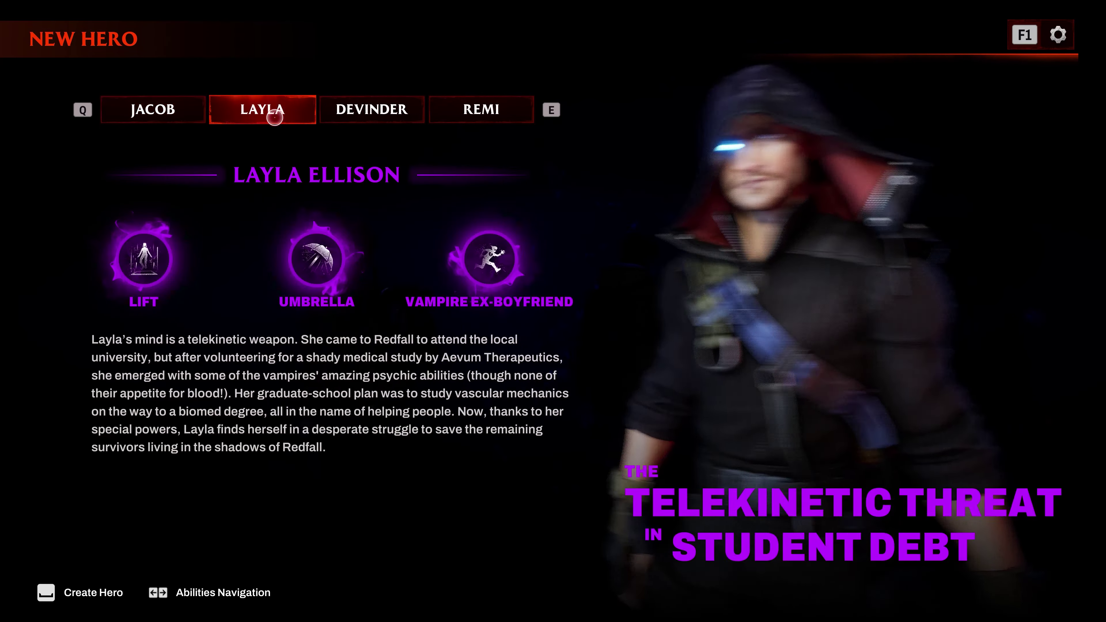
# Step: Look through the Devinder, Remi and Jacob hero profiles and create the new hero as Remi
pyautogui.click(366, 113)
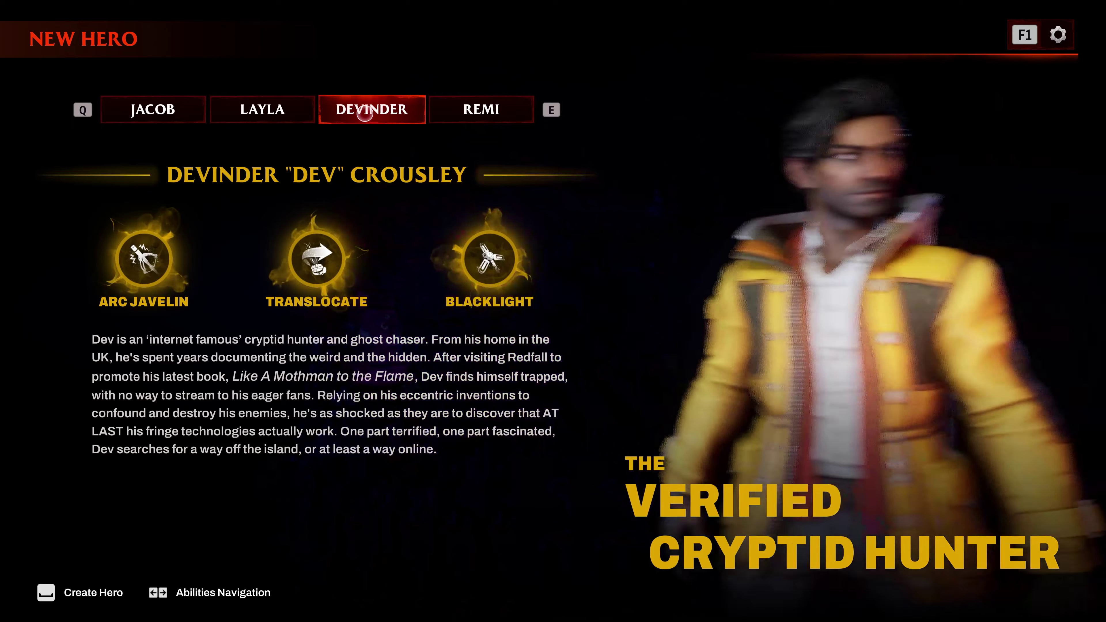
pyautogui.click(454, 110)
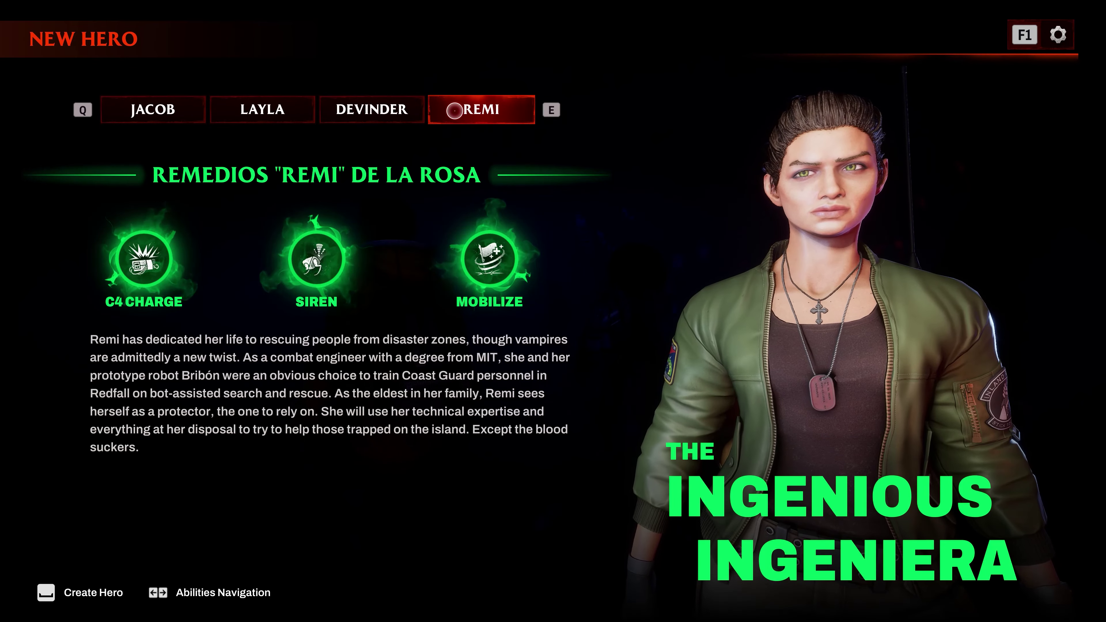
pyautogui.click(132, 111)
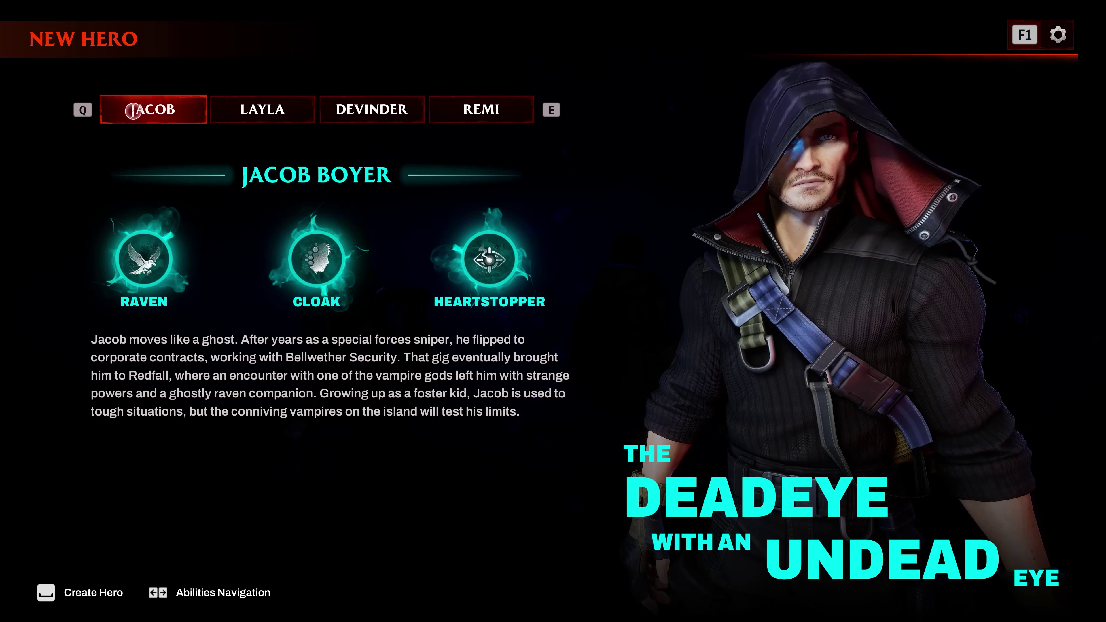
pyautogui.click(522, 111)
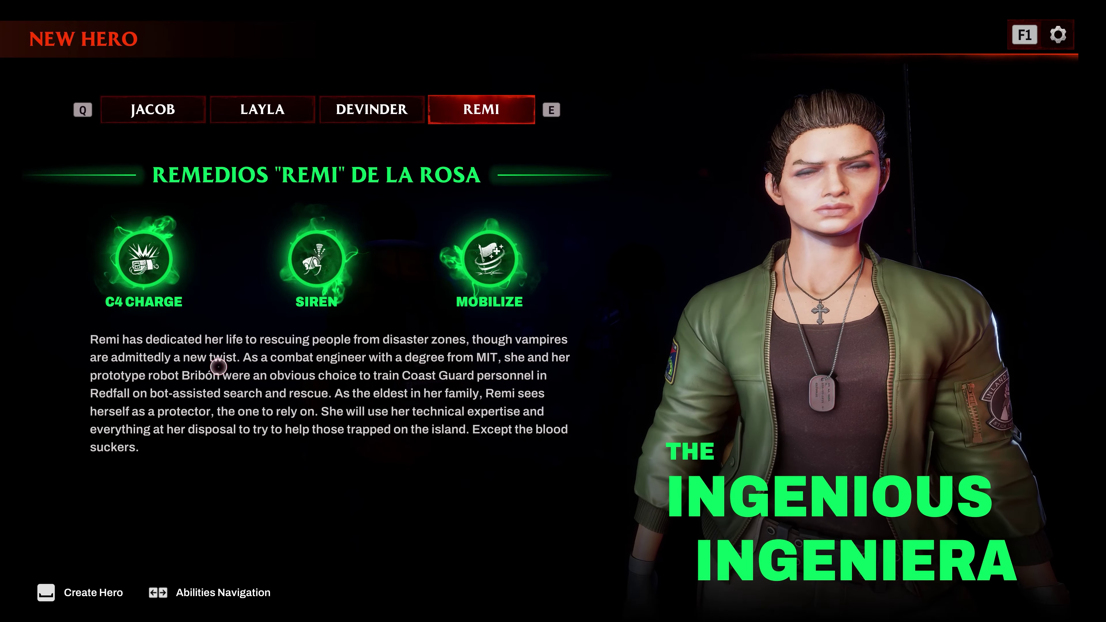
pyautogui.click(47, 590)
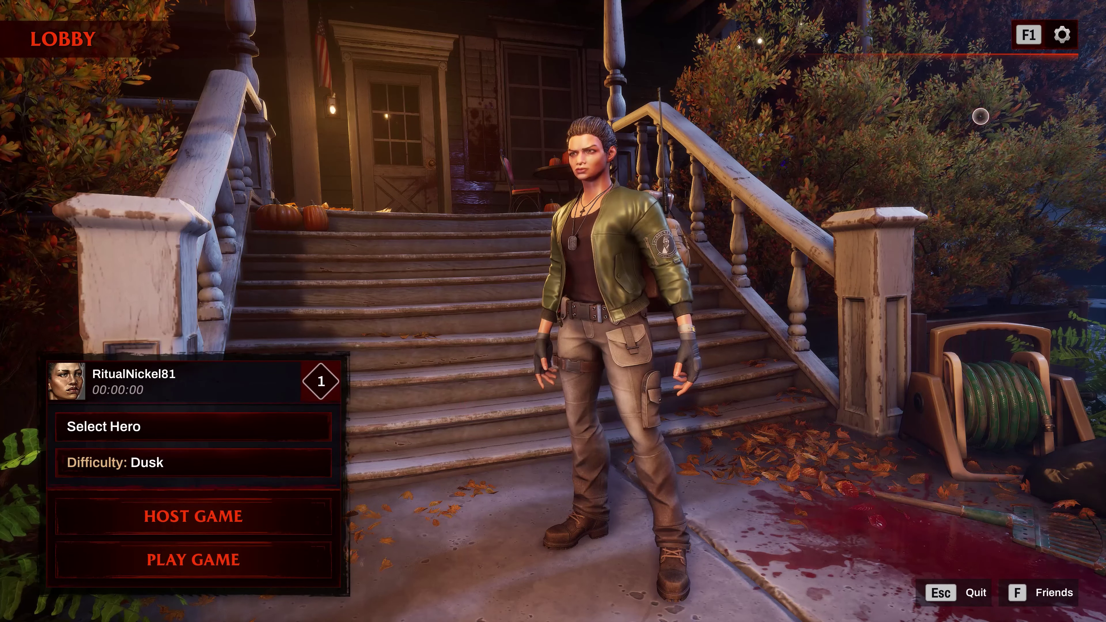
# Step: Open the game's video settings from the lobby
pyautogui.click(1049, 41)
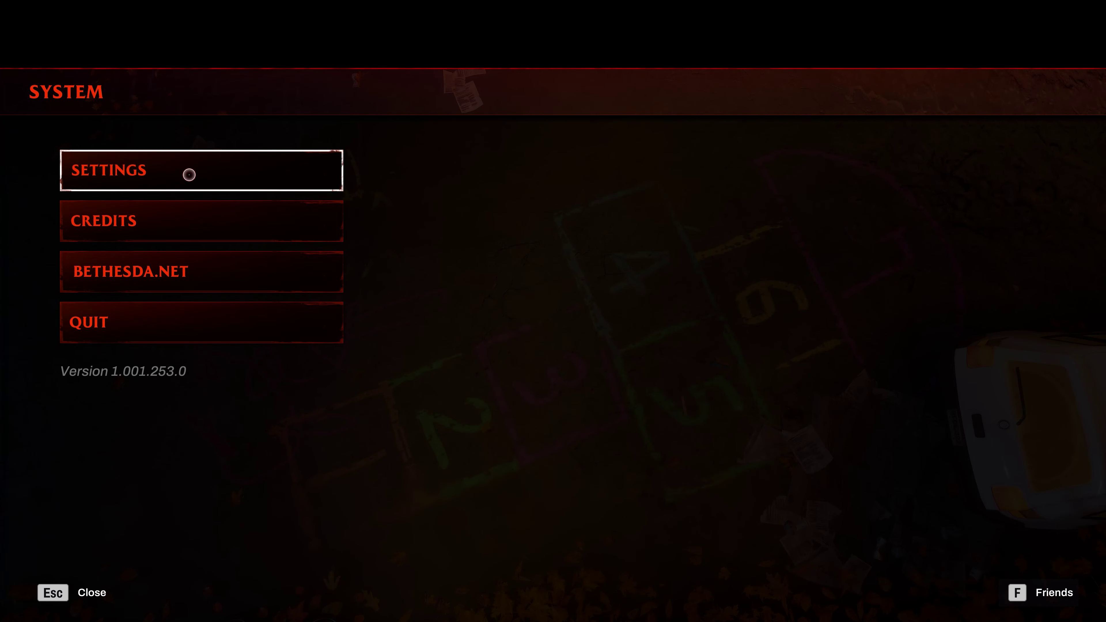
pyautogui.click(189, 174)
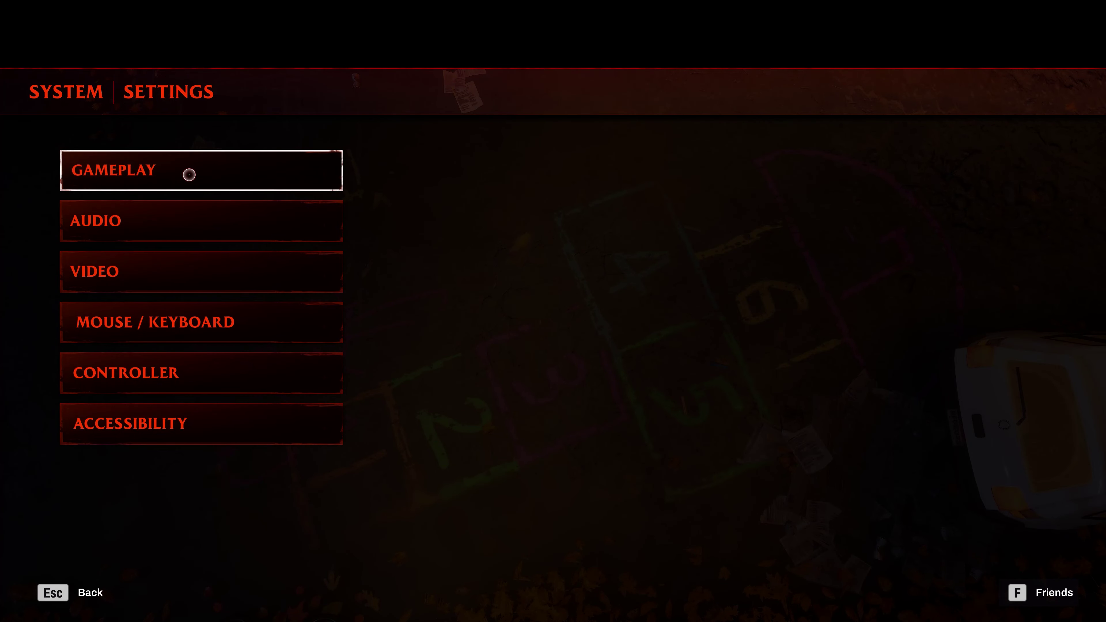
pyautogui.click(179, 273)
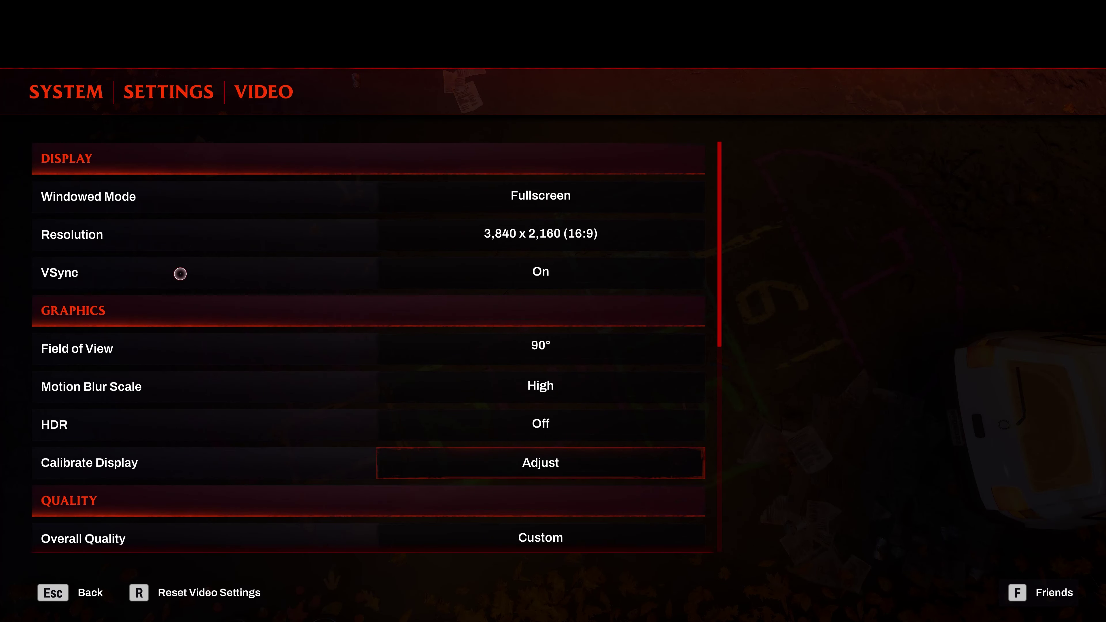